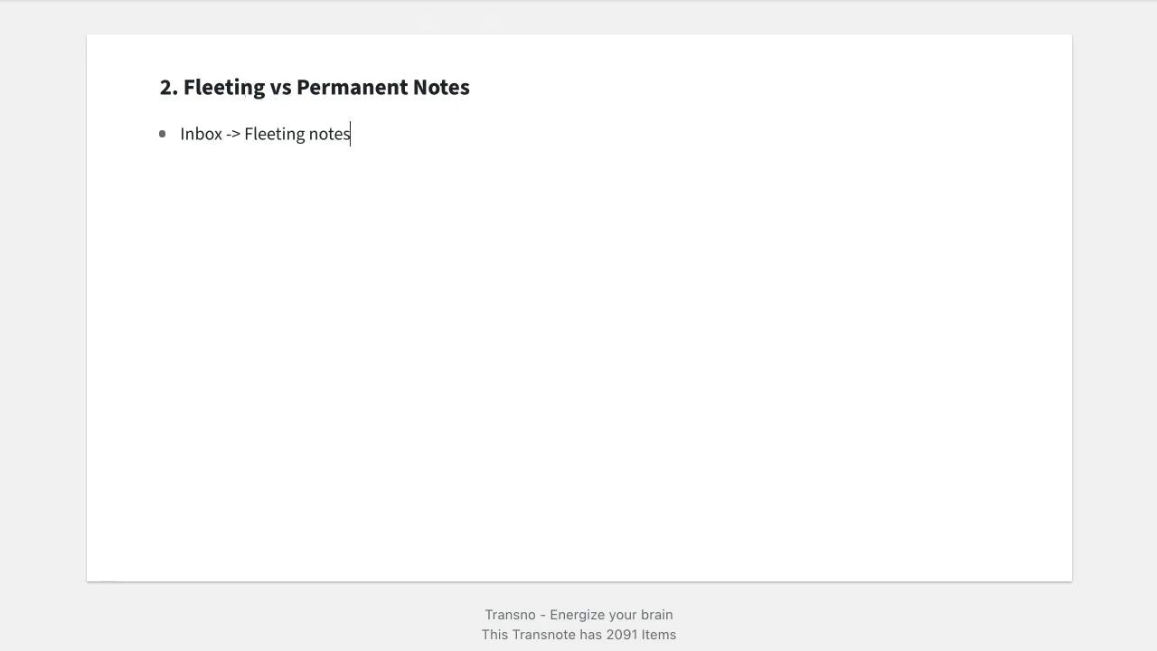
- Cancel the typed [[ note link and return to the full 4-easy-steps Zettelkasten outline
{"action": "type", "text": "[["}
{"action": "key", "text": "BackSpace"}
{"action": "key", "text": "BackSpace"}
{"action": "key", "text": "alt+Left"}
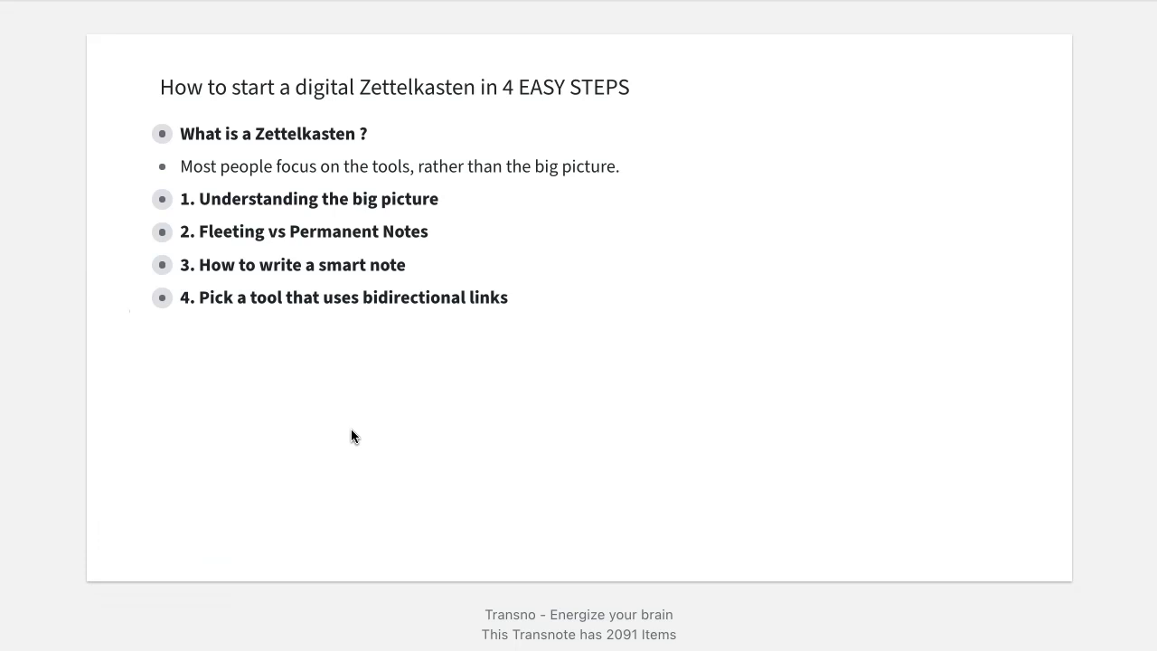
- Zoom into section 3 and collapse its 'Every note…' and 'Link notes between them' items
{"action": "left_click", "coordinate": [162, 265]}
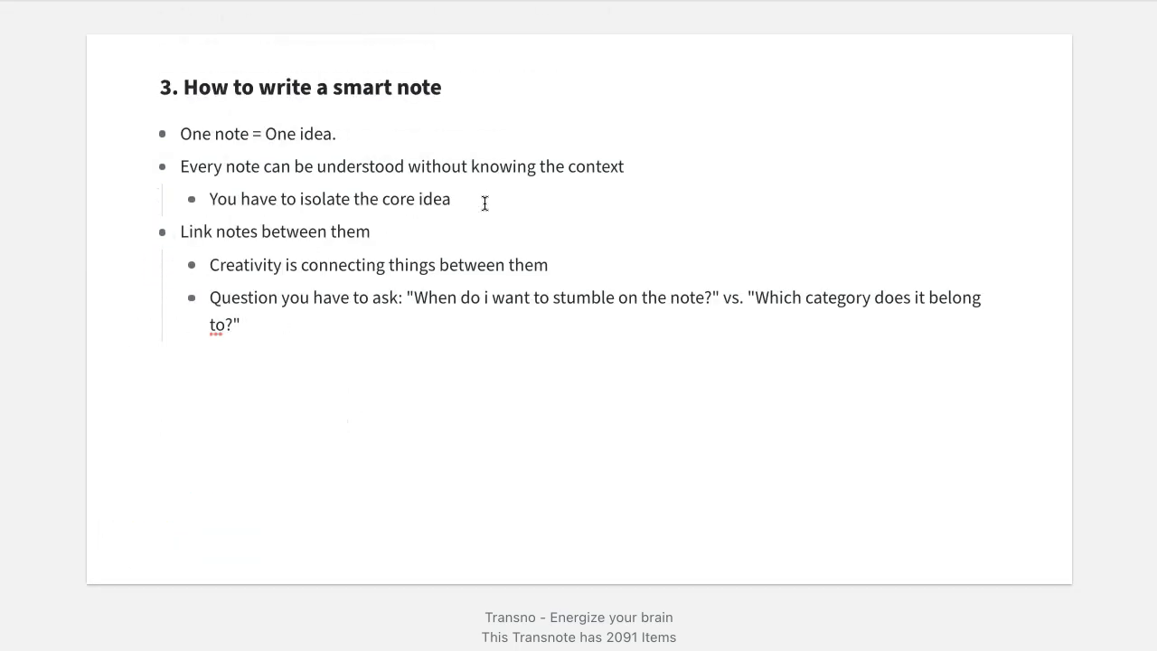
{"action": "left_click", "coordinate": [162, 167]}
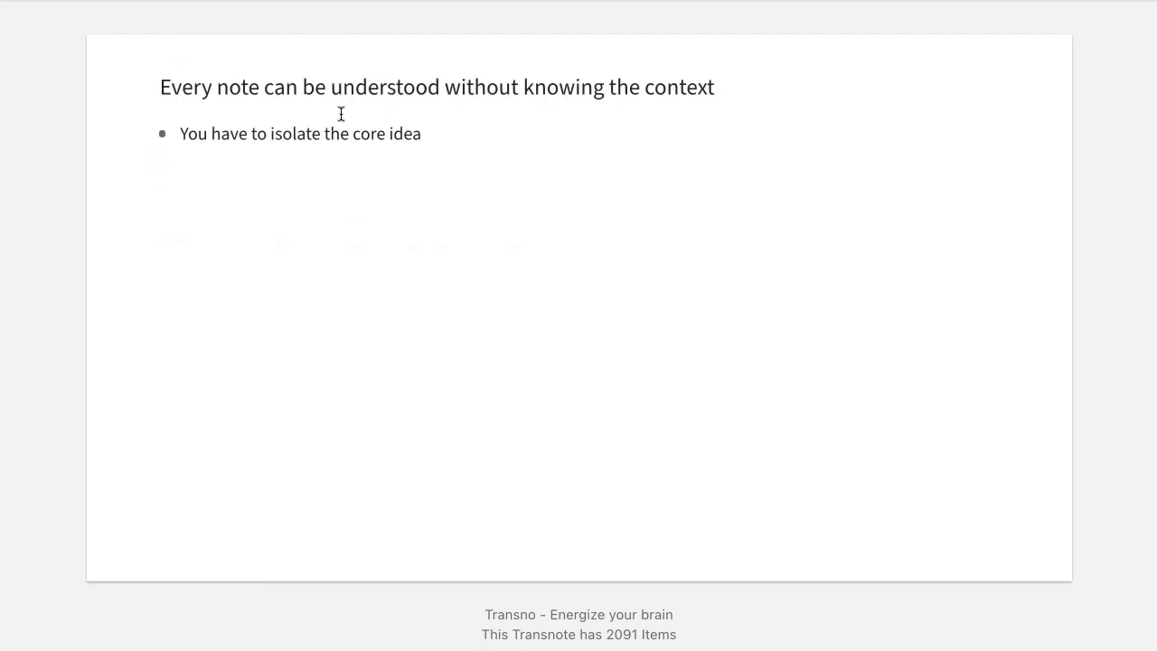
{"action": "key", "text": "alt+Left"}
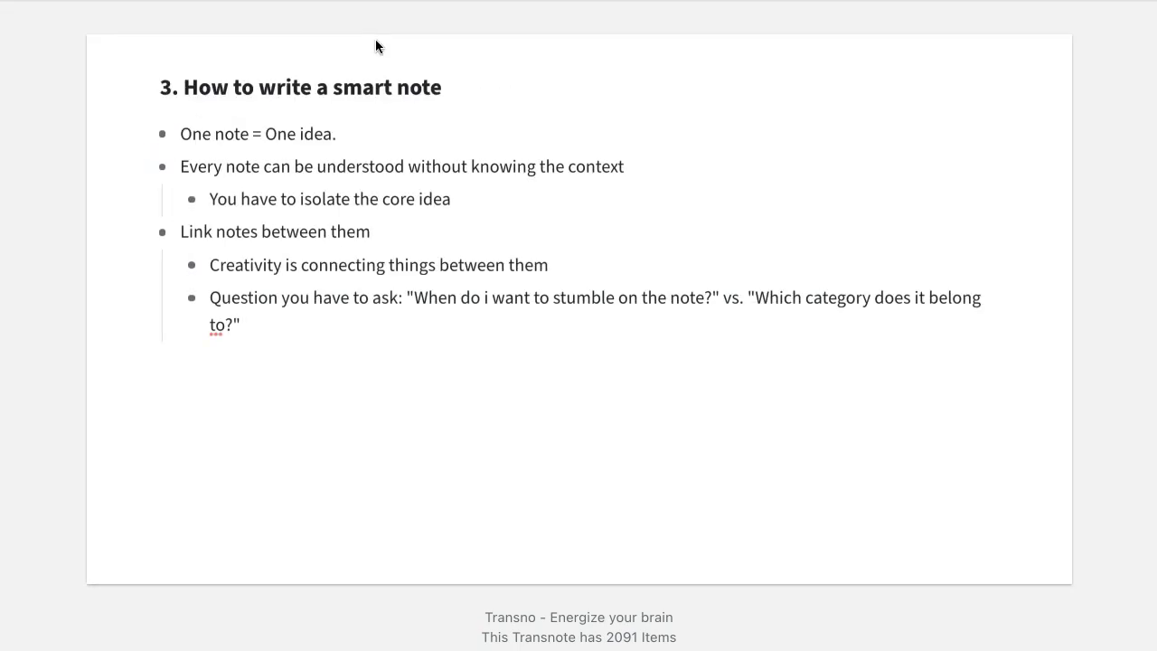
{"action": "left_click", "coordinate": [142, 168]}
{"action": "left_click", "coordinate": [145, 197]}
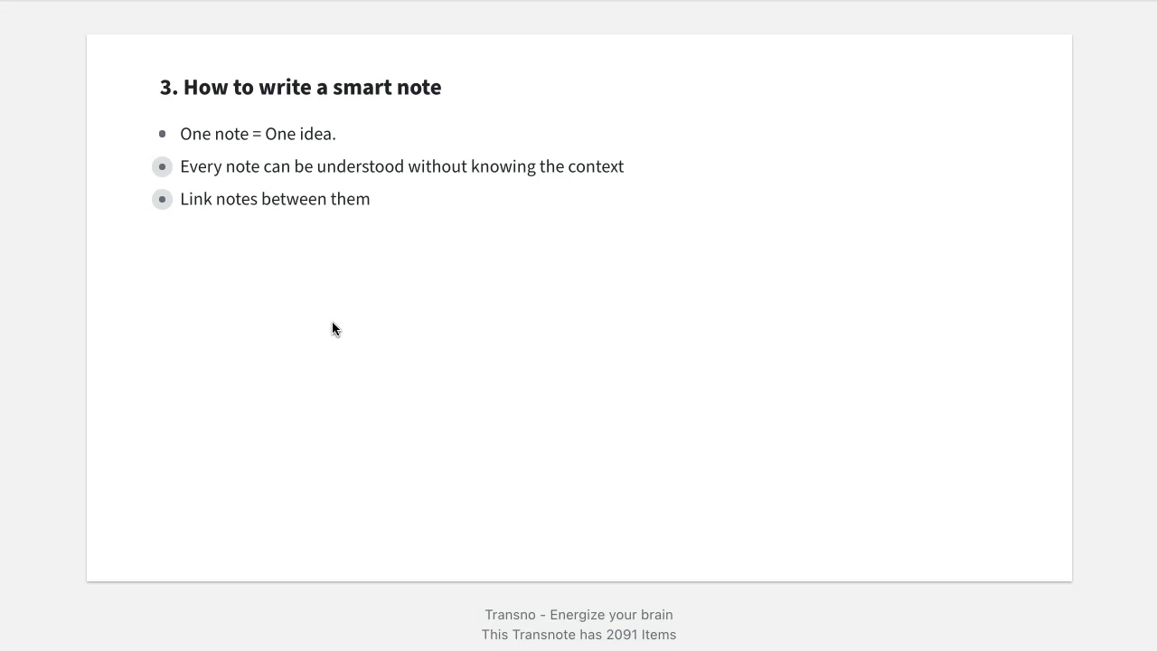
- Create an indented bullet reading 'Note = 3 ideas' below 'One note = One idea.'
{"action": "left_click", "coordinate": [370, 139]}
{"action": "key", "text": "Return"}
{"action": "key", "text": "Tab"}
{"action": "type", "text": "Note ="}
{"action": "type", "text": " #"}
{"action": "key", "text": "BackSpace"}
{"action": "key", "text": "BackSpace"}
{"action": "type", "text": "3 ideas"}
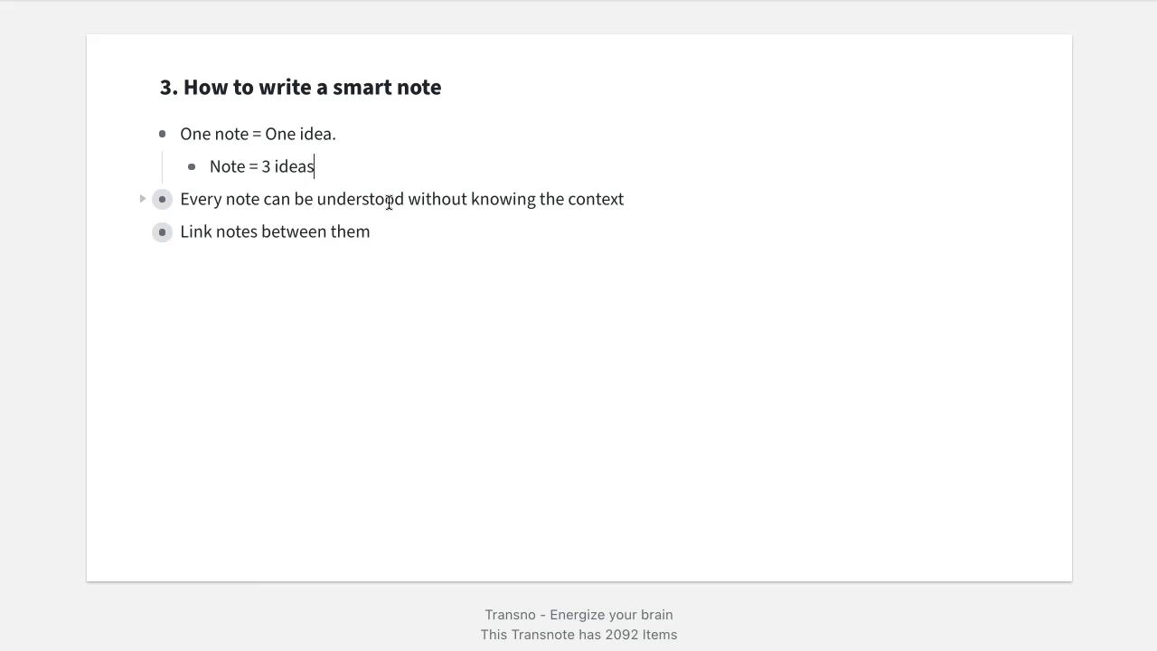
- Expand 'Every note…' to show 'You have to isolate the core idea', then zoom into it
{"action": "left_click", "coordinate": [182, 199]}
{"action": "left_click", "coordinate": [374, 189], "text": "shift"}
{"action": "left_click", "coordinate": [374, 188]}
{"action": "left_click", "coordinate": [142, 198]}
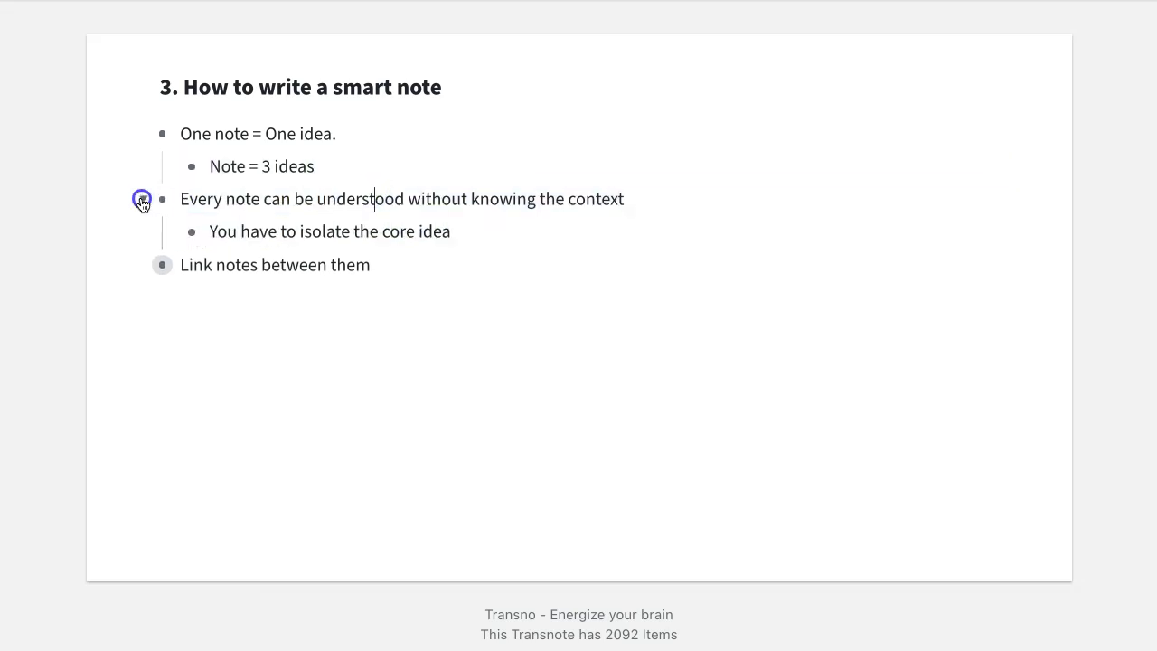
{"action": "left_click", "coordinate": [160, 198]}
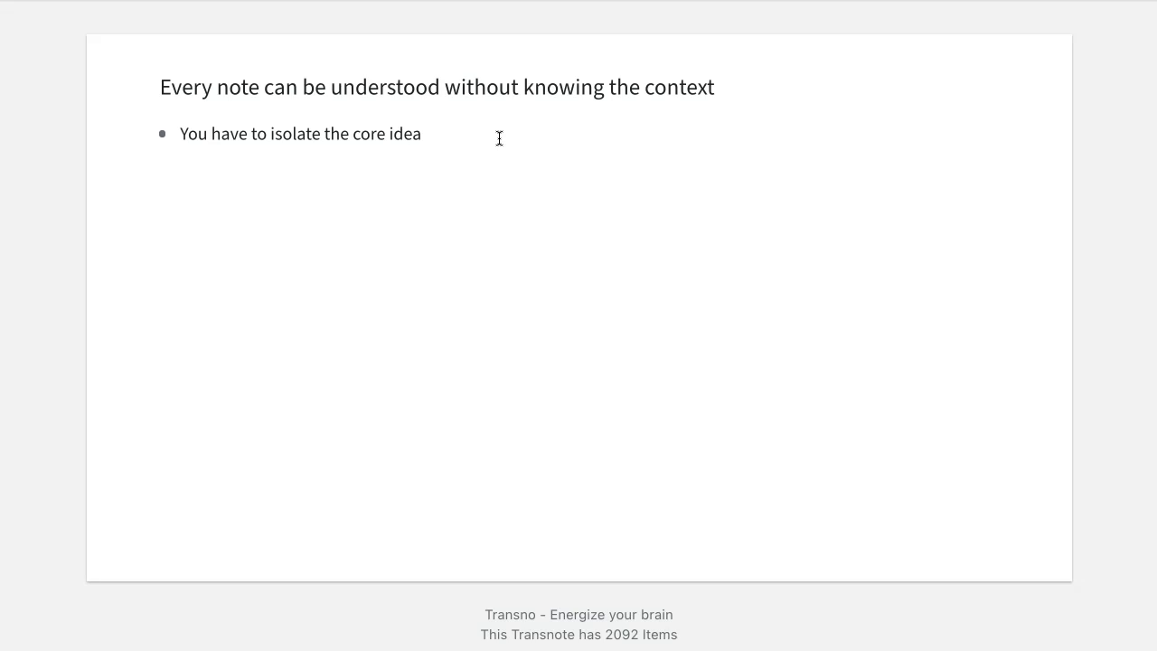
{"action": "key", "text": "alt+Left"}
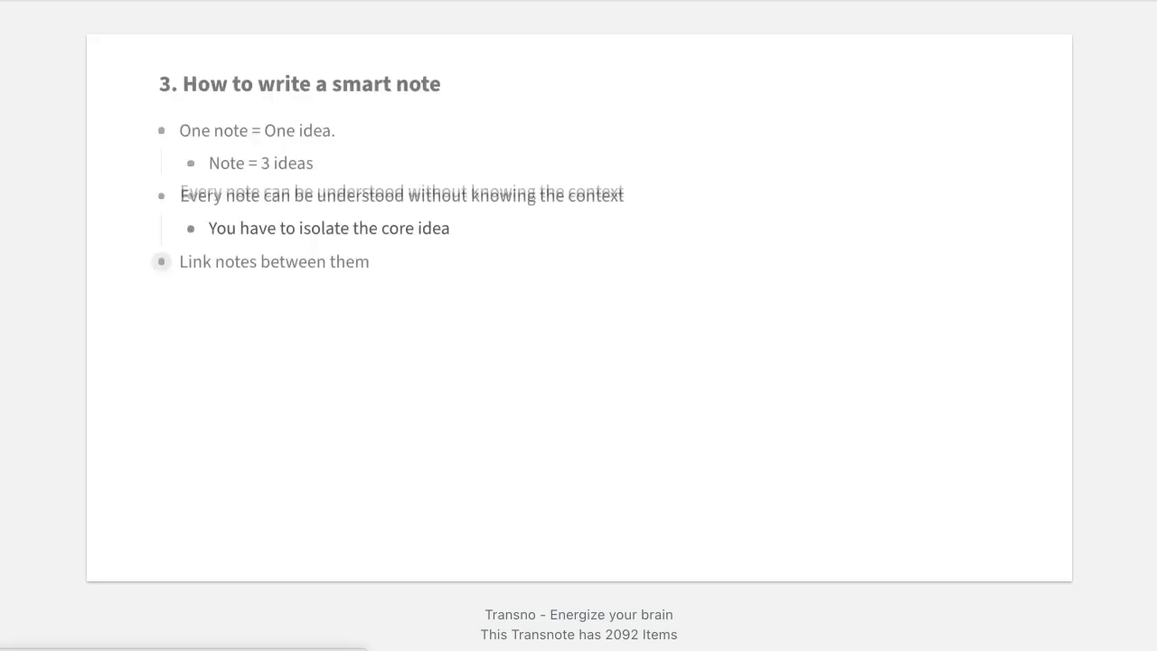
{"action": "left_click", "coordinate": [162, 134]}
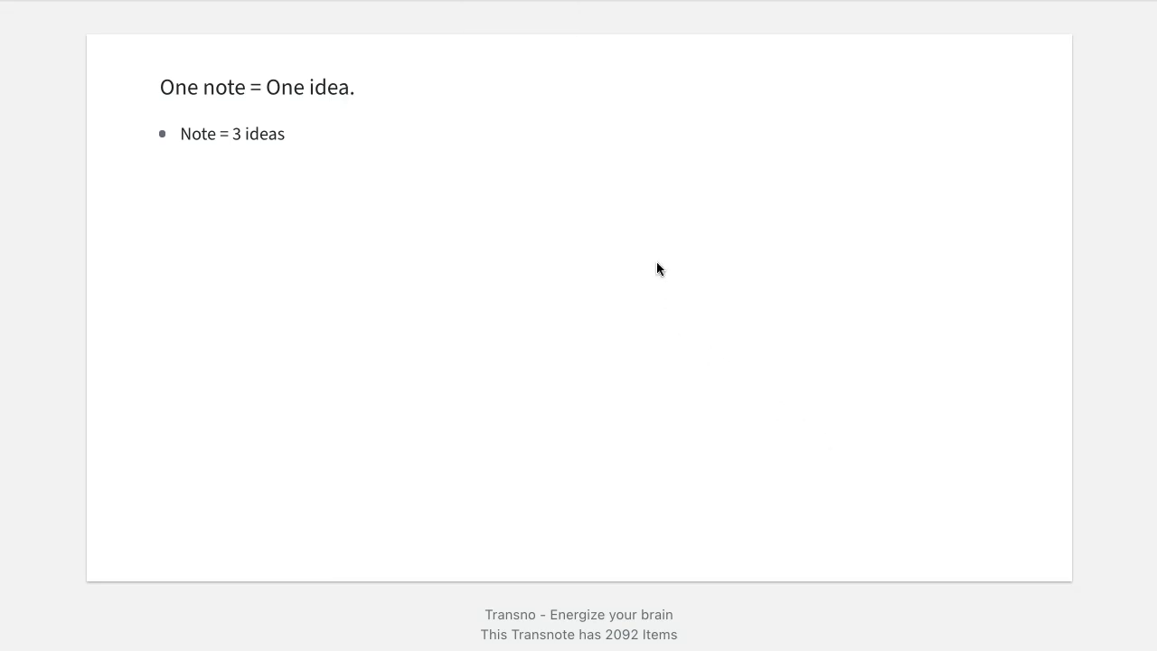
{"action": "left_click", "coordinate": [429, 34]}
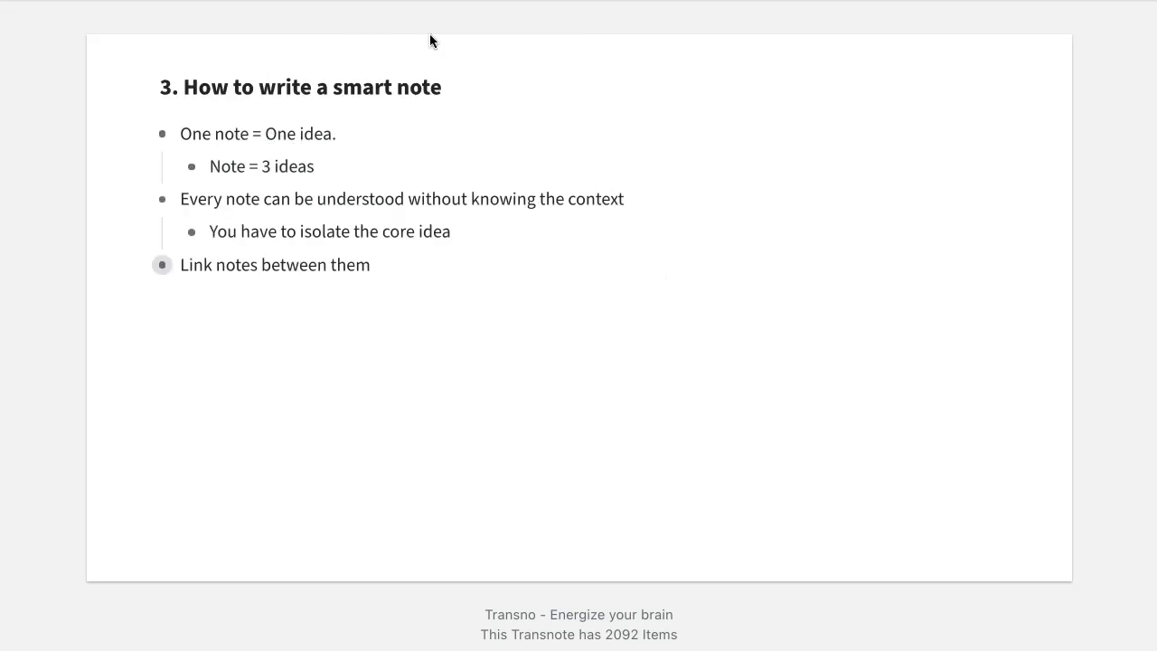
{"action": "left_click", "coordinate": [162, 199]}
{"action": "left_click", "coordinate": [467, 142]}
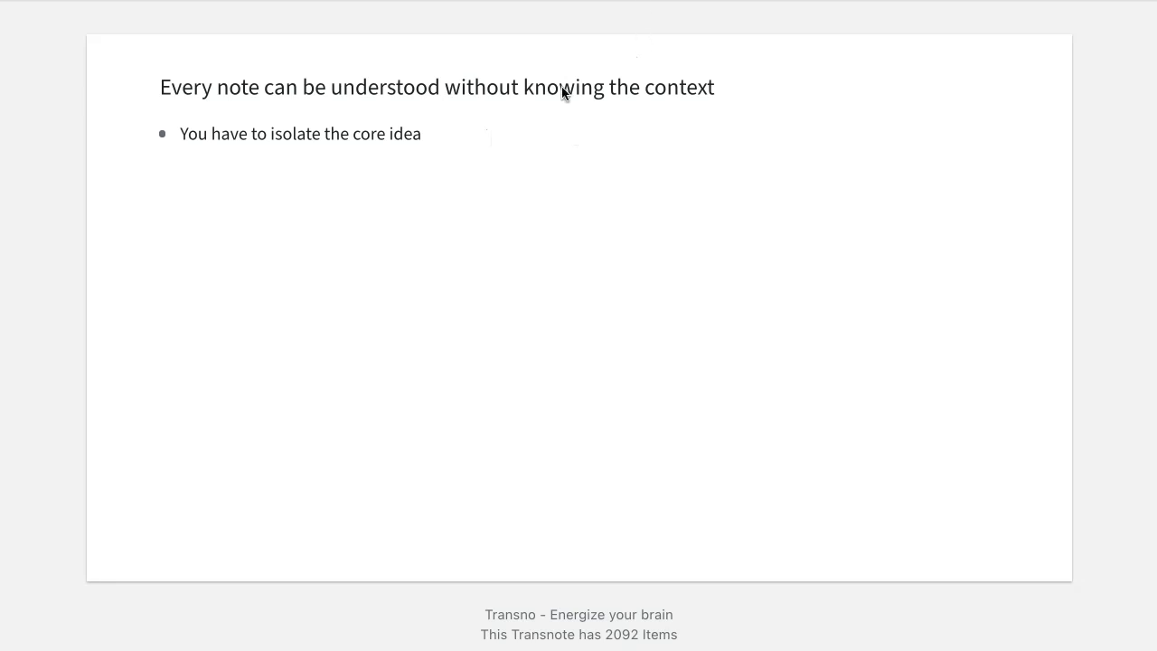
- Switch to section 3 from the title list and zoom into 'Link notes between them'
{"action": "left_click", "coordinate": [526, 33]}
{"action": "left_click", "coordinate": [455, 134]}
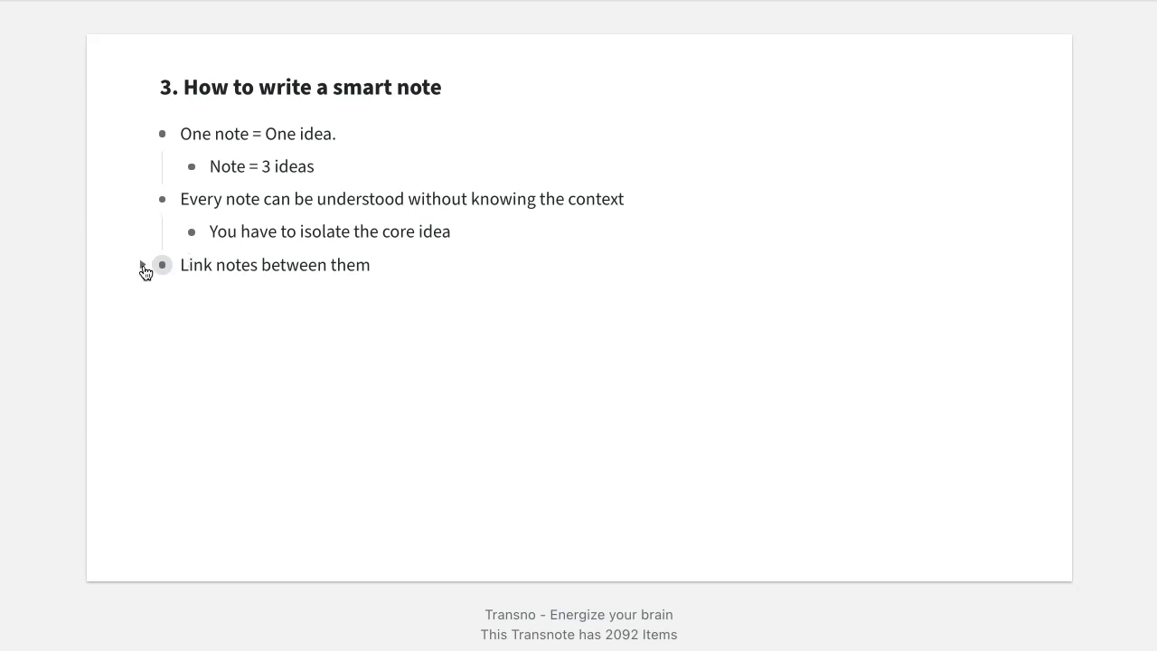
{"action": "mouse_move", "coordinate": [163, 268]}
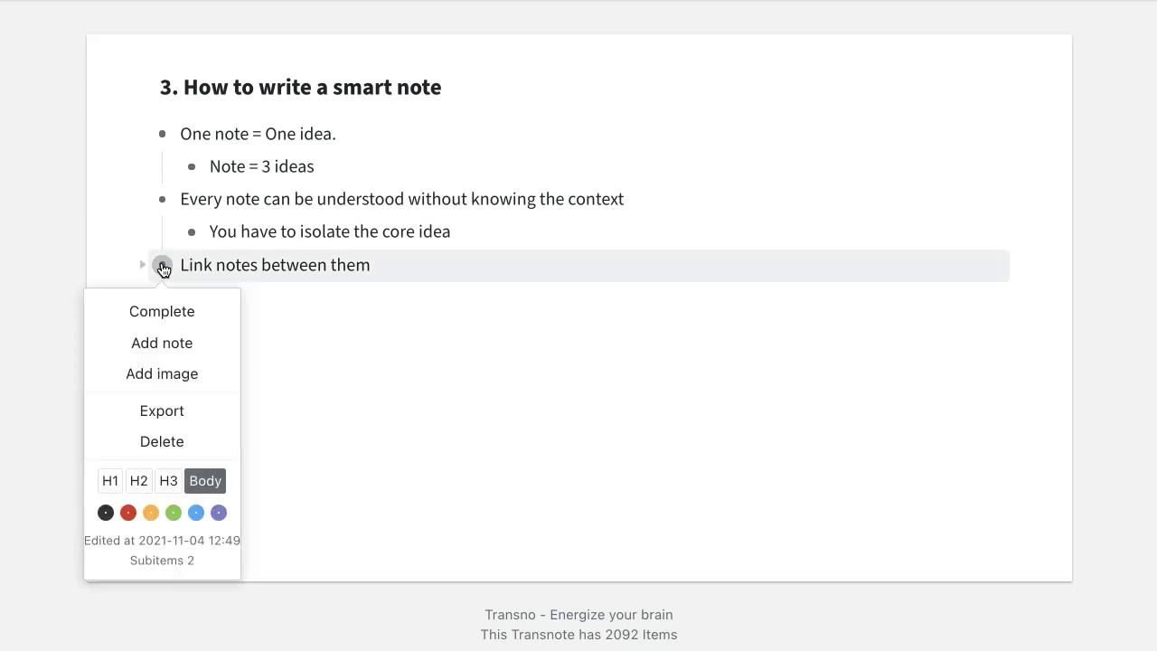
{"action": "left_click", "coordinate": [162, 266]}
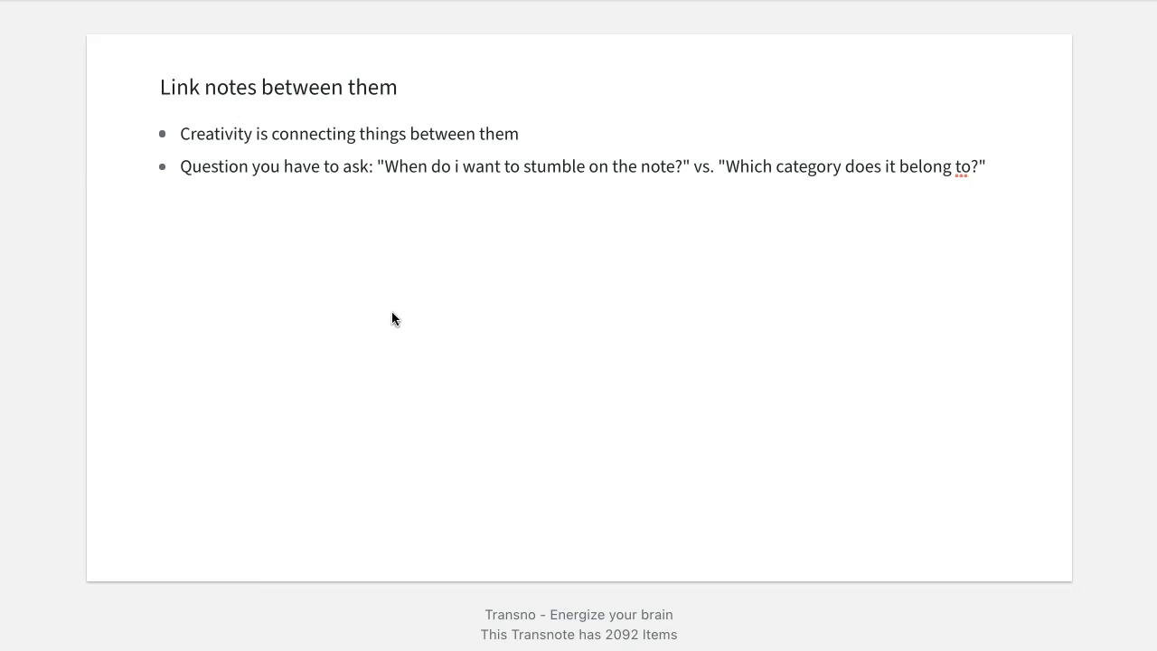
{"action": "left_click_drag", "start_coordinate": [735, 170], "coordinate": [1014, 179]}
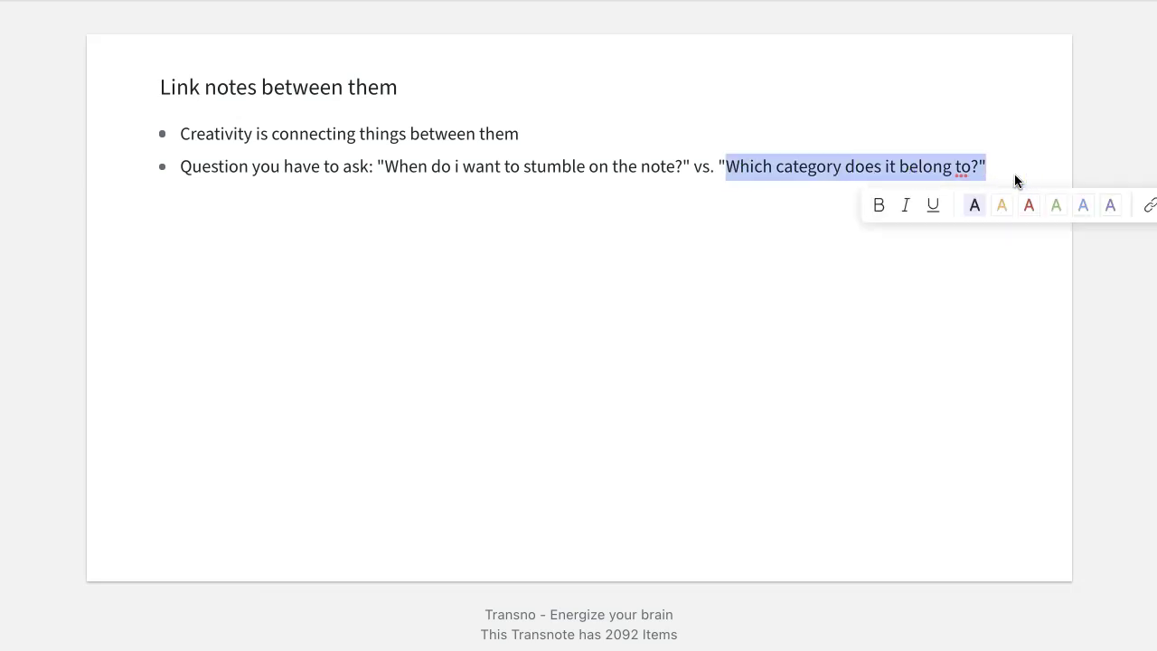
{"action": "left_click", "coordinate": [633, 152]}
{"action": "left_click_drag", "start_coordinate": [374, 162], "coordinate": [692, 163]}
{"action": "left_click", "coordinate": [692, 163]}
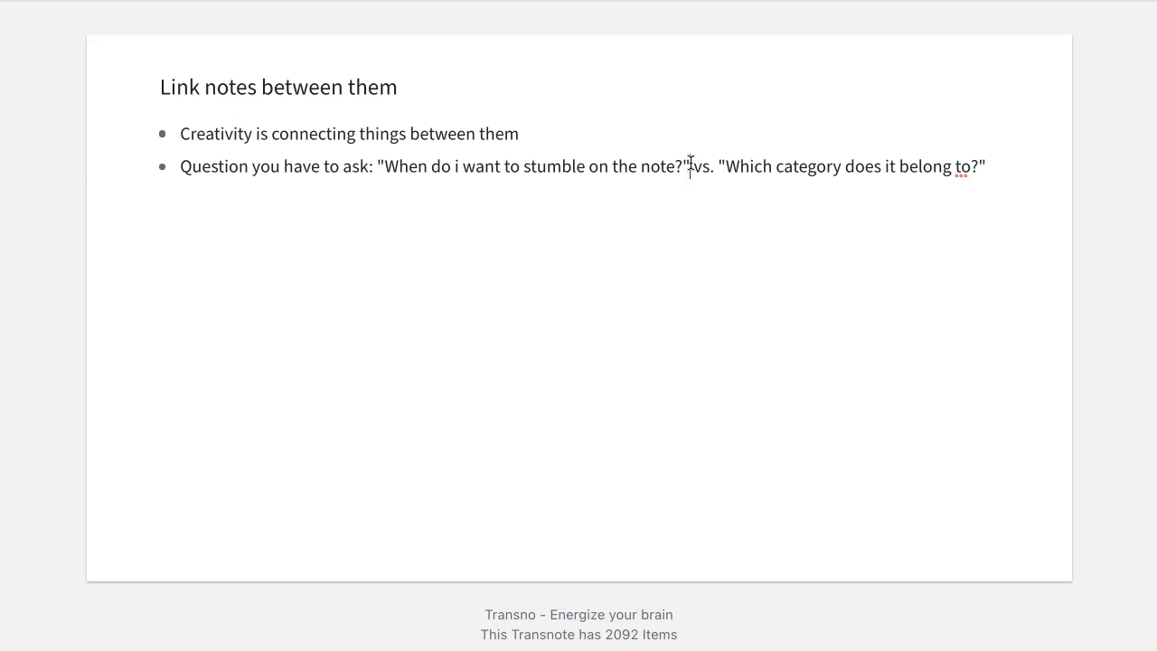
{"action": "key", "text": "ctrl+k"}
{"action": "key", "text": "Escape"}
- Go back to section 3 and collapse 'One note = One idea.' and 'Every note…'
{"action": "mouse_move", "coordinate": [461, 9]}
{"action": "left_click", "coordinate": [452, 130]}
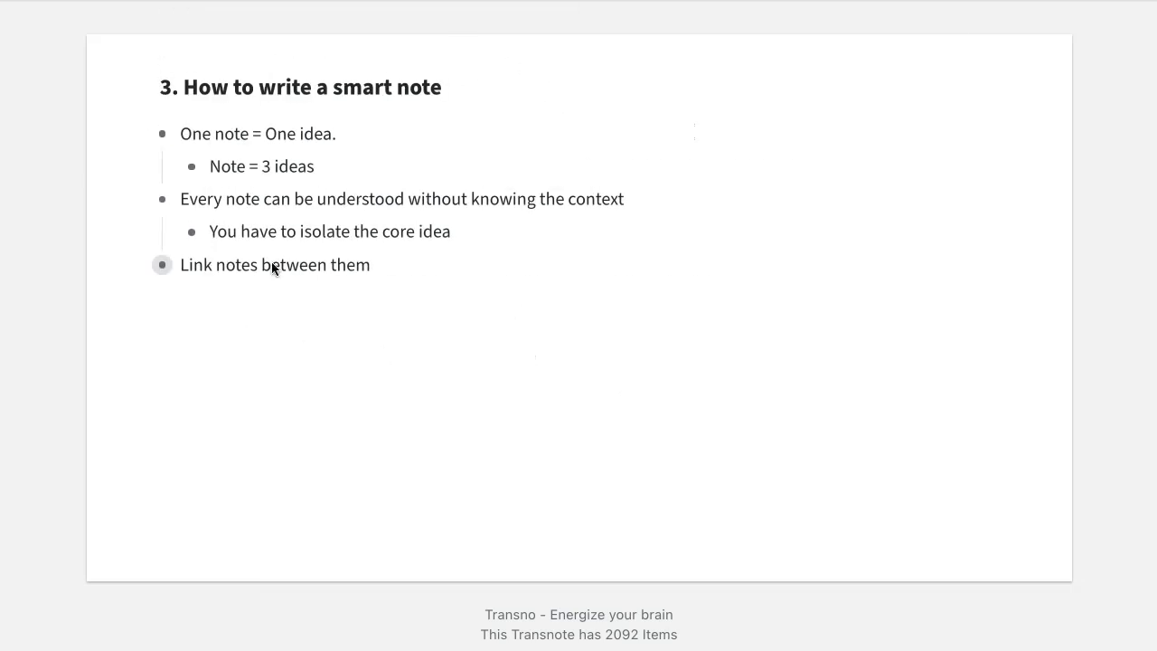
{"action": "left_click", "coordinate": [141, 133]}
{"action": "left_click", "coordinate": [143, 165]}
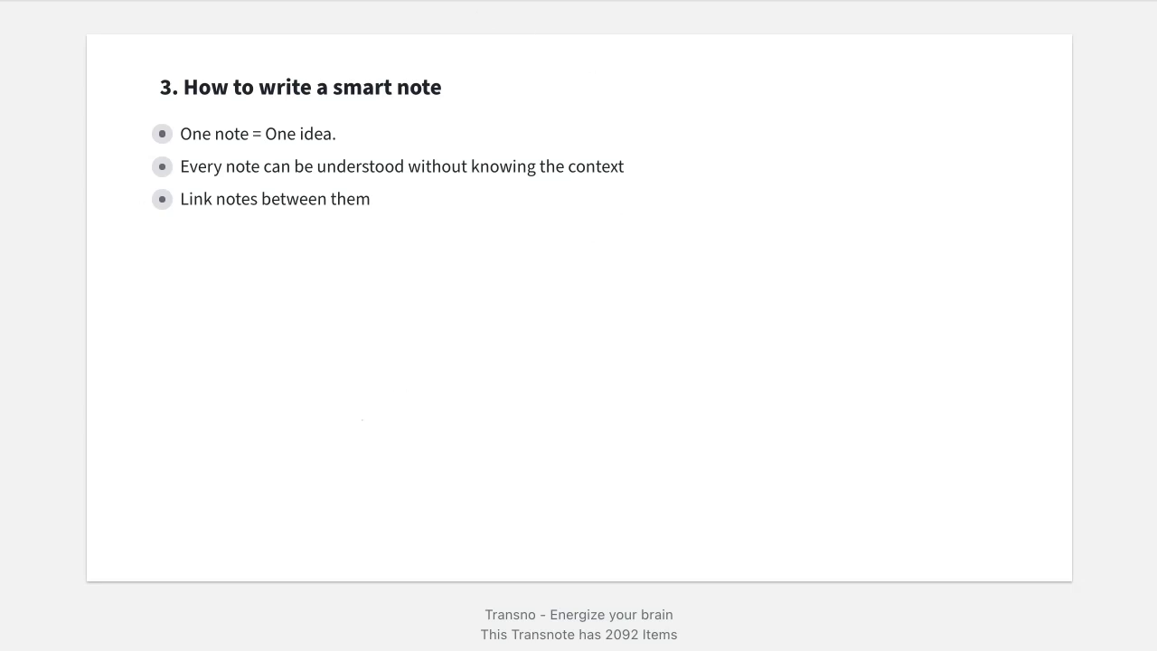
- Open the 4-easy-steps Zettelkasten note and zoom into section 4 on bidirectional link tools
{"action": "key", "text": "Return"}
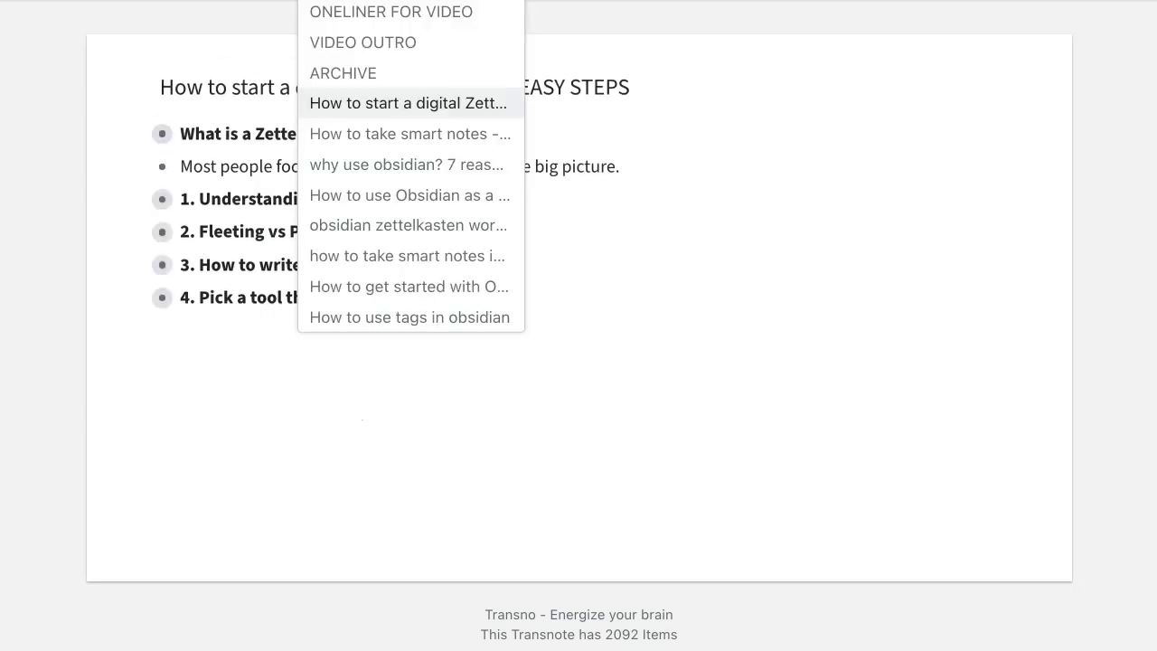
{"action": "left_click", "coordinate": [161, 300]}
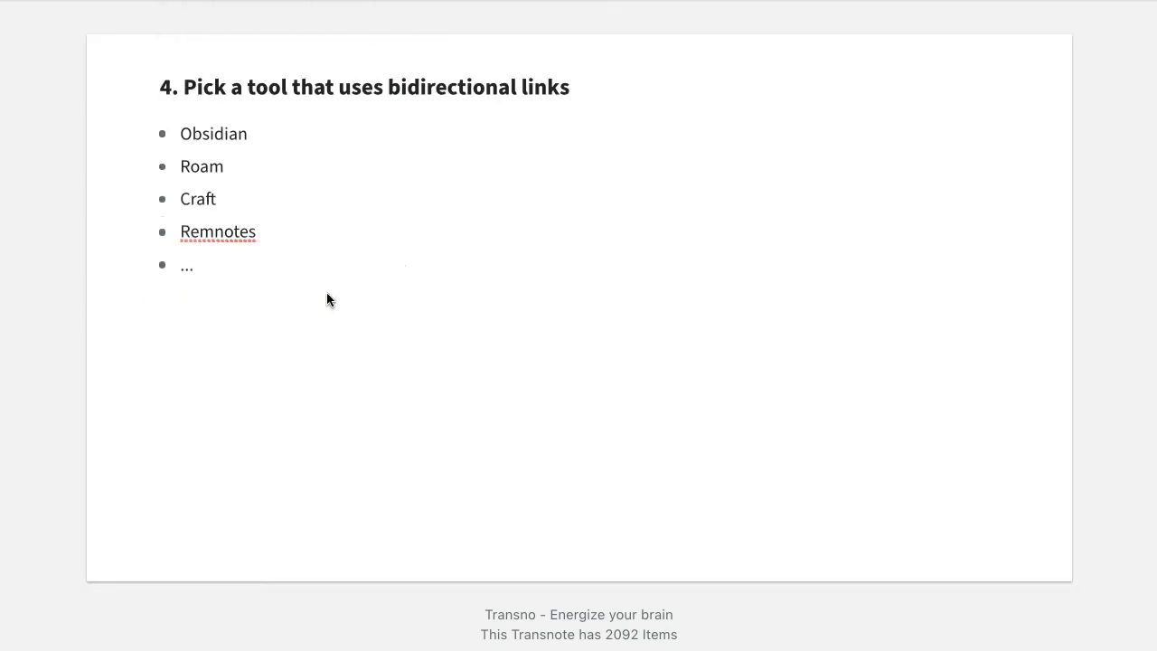